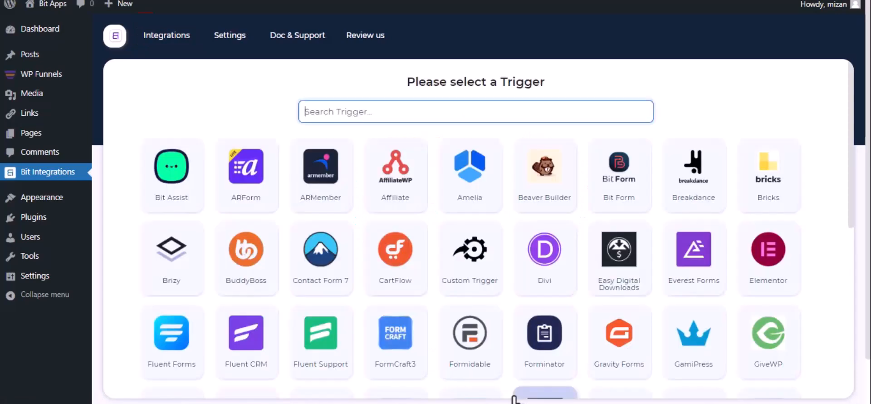
# Pick WPFunnels as the trigger, copy its webhook URL, and start fetching a test submission.
pyautogui.write('wp')
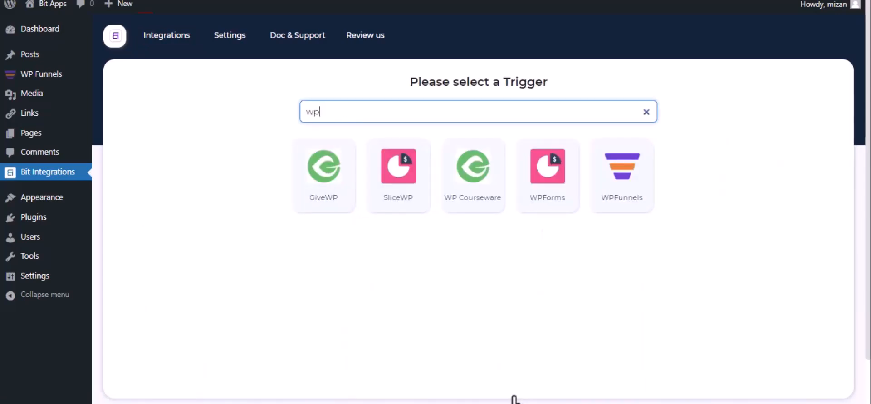
pyautogui.click(614, 208)
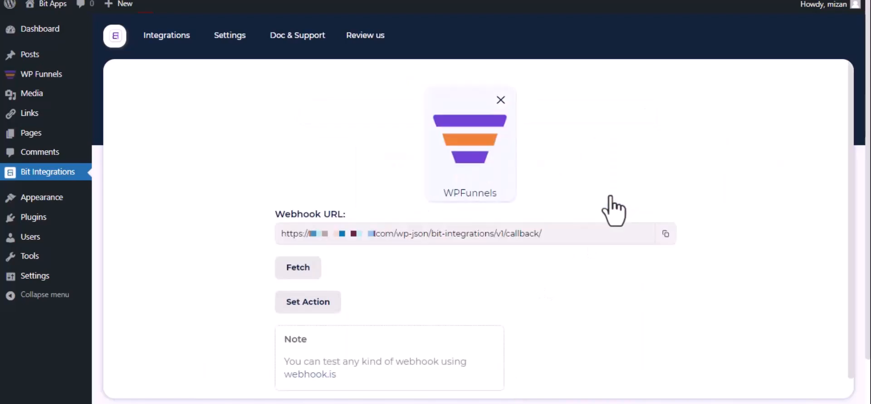
pyautogui.click(665, 234)
pyautogui.click(287, 271)
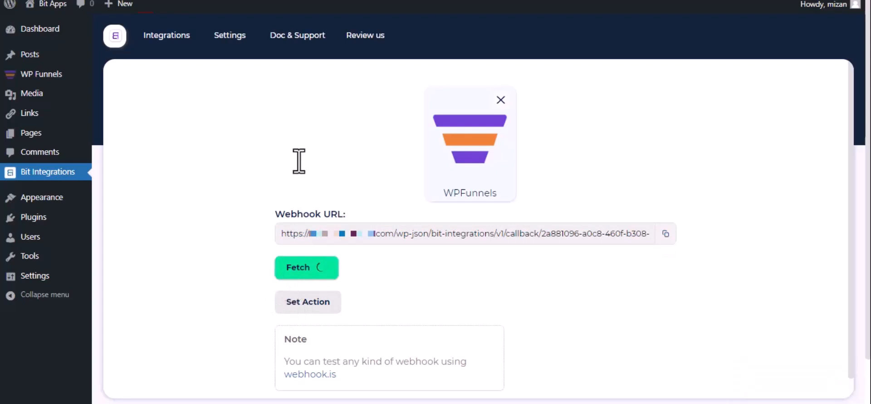
# Open the eBook Elementor funnel's webhook list and start adding a new webhook.
pyautogui.click(290, 0)
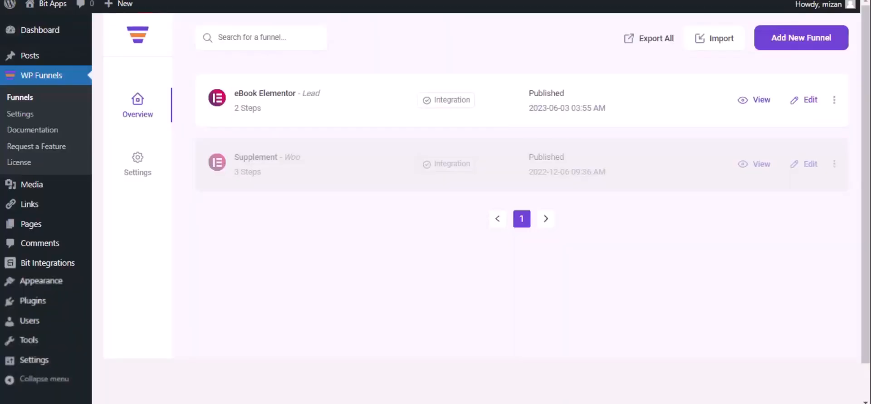
pyautogui.click(810, 100)
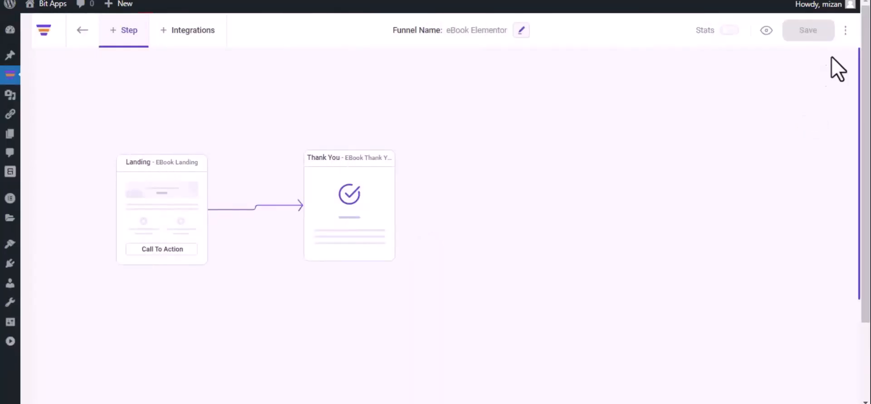
pyautogui.click(845, 30)
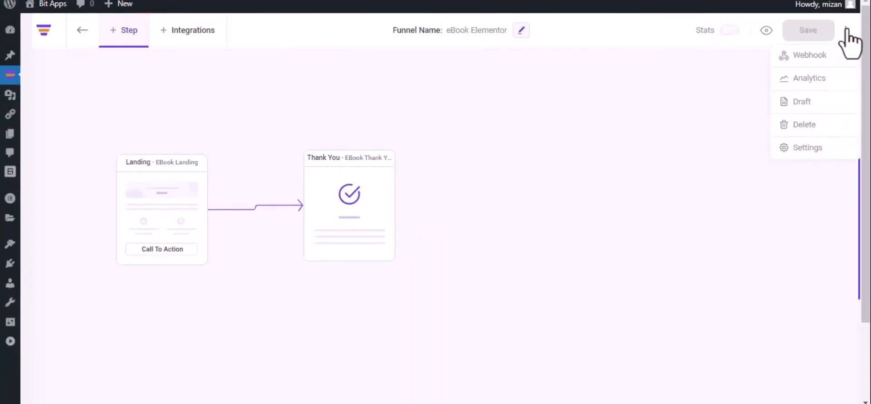
pyautogui.click(828, 55)
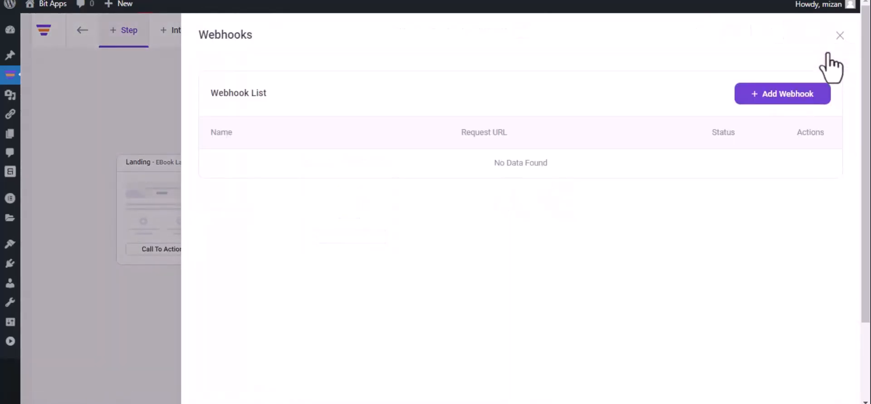
pyautogui.click(779, 95)
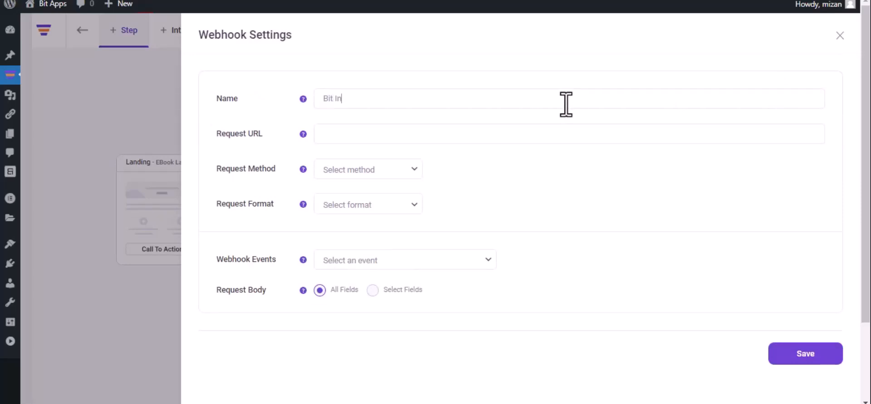
# Save a 'Bit Integrations' webhook with the pasted URL, POST, JSON, and the eBook Landing optin event.
pyautogui.write('Bit Integrations')
pyautogui.click(433, 133)
pyautogui.hotkey('ctrl', 'v')
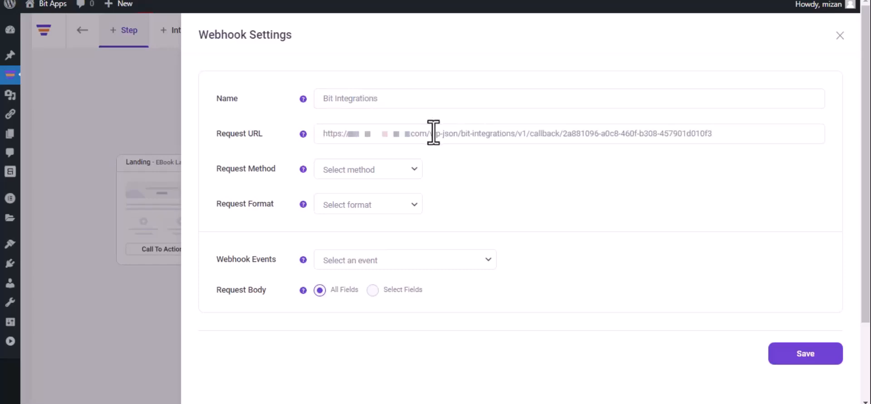
pyautogui.click(372, 175)
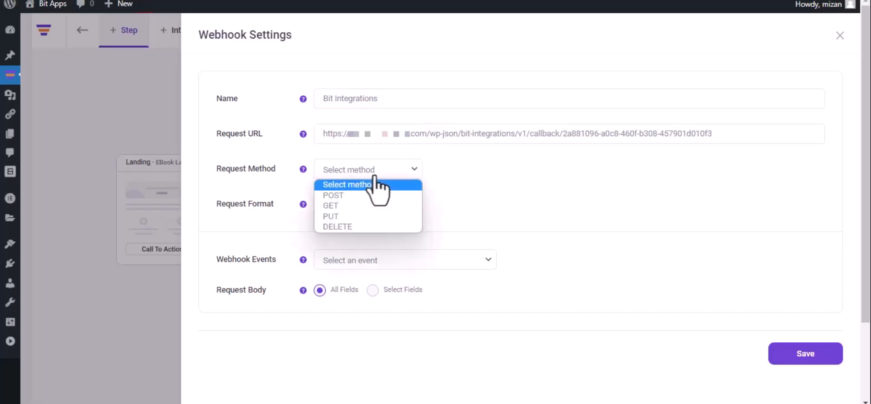
pyautogui.click(366, 196)
pyautogui.click(366, 204)
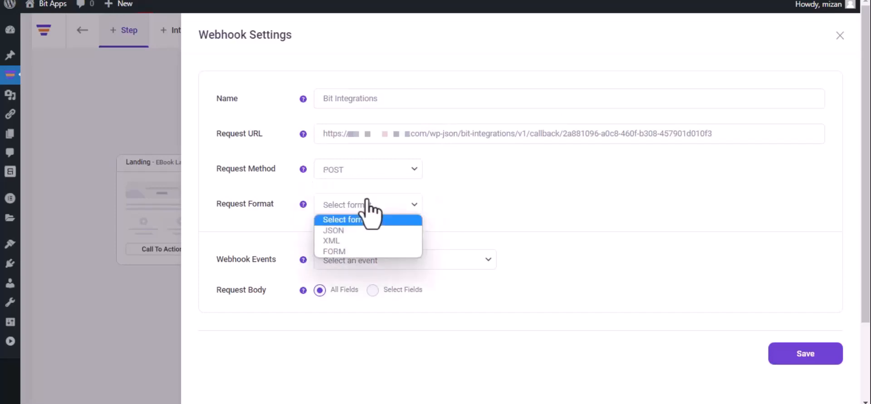
pyautogui.click(363, 230)
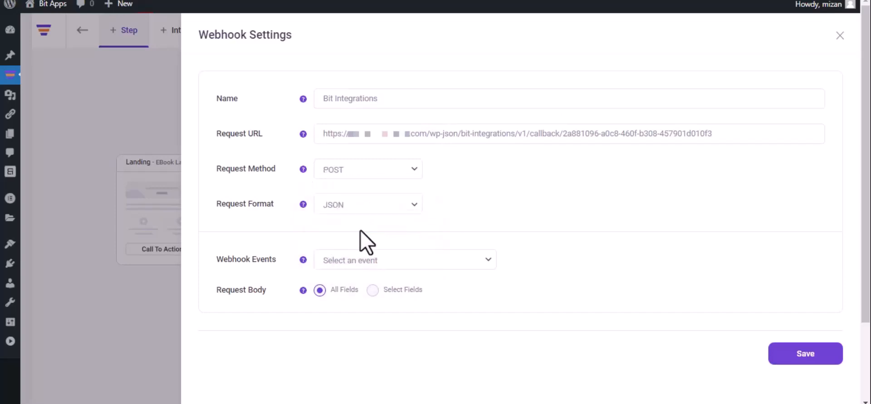
pyautogui.click(382, 261)
pyautogui.click(382, 286)
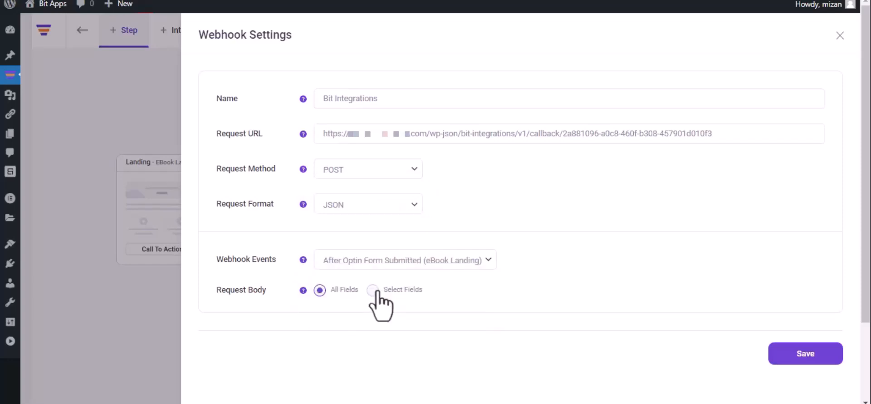
pyautogui.click(802, 359)
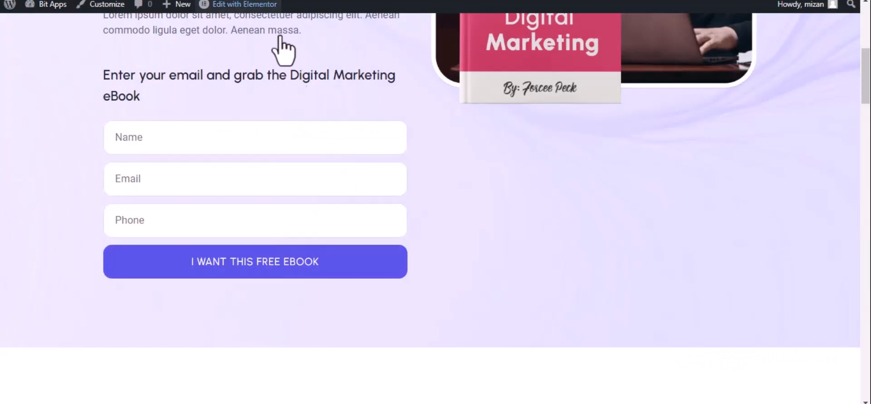
# Submit the eBook optin form with name 'Bit Integrations', an e-mail address and a phone number.
pyautogui.click(246, 138)
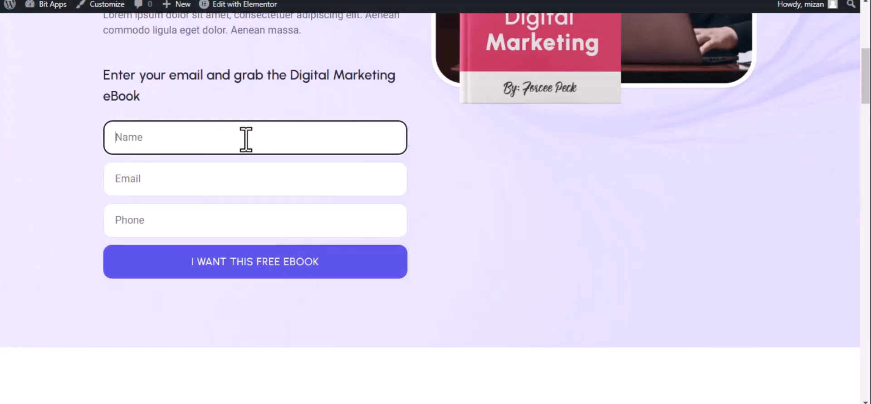
pyautogui.write('Bit Integrations')
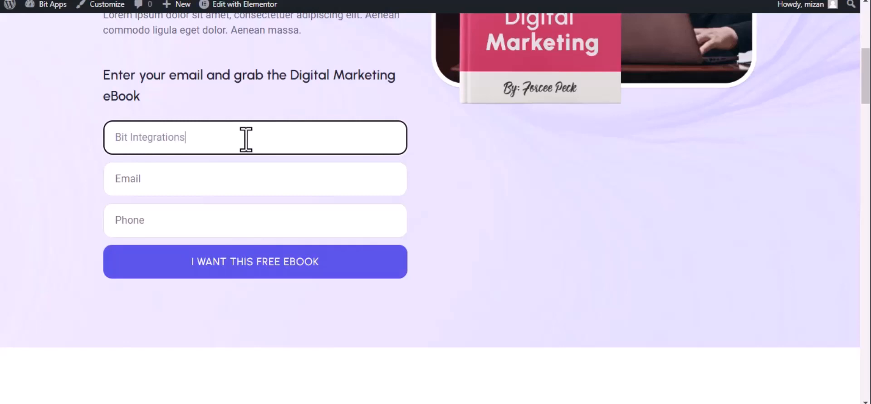
pyautogui.click(193, 187)
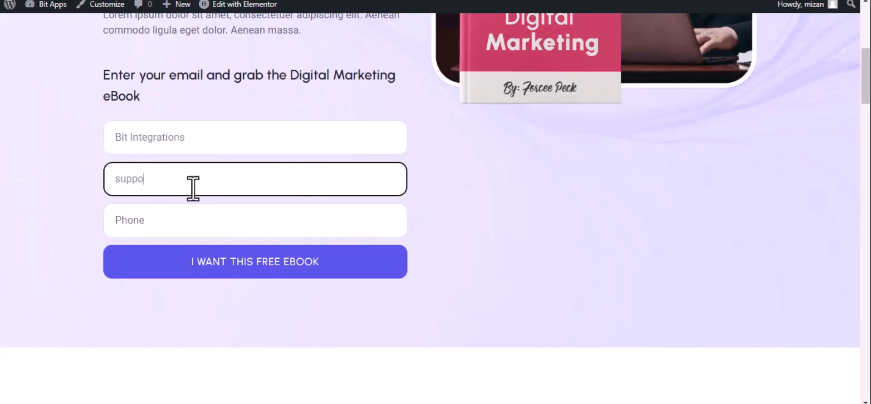
pyautogui.click(194, 220)
pyautogui.write('44')
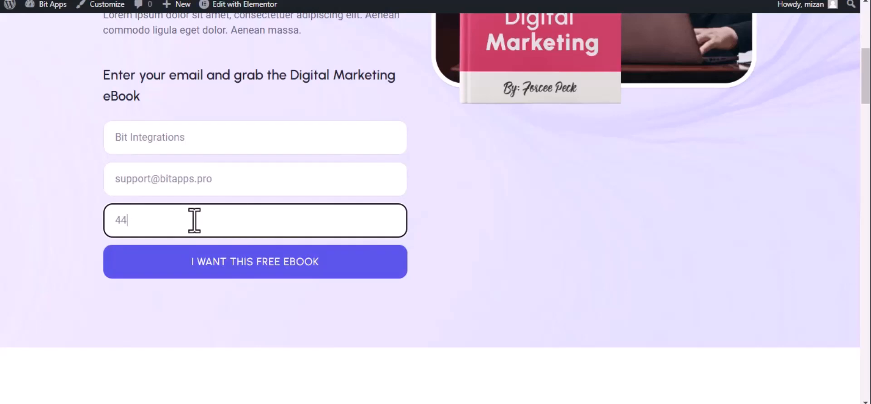
pyautogui.write('4555666')
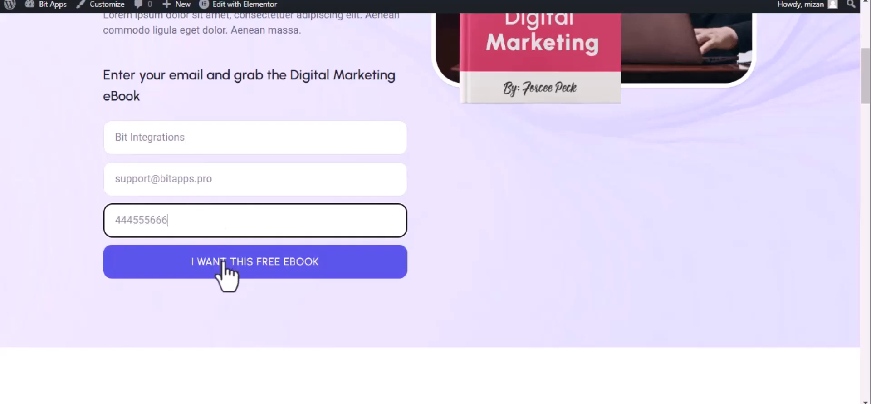
pyautogui.click(224, 268)
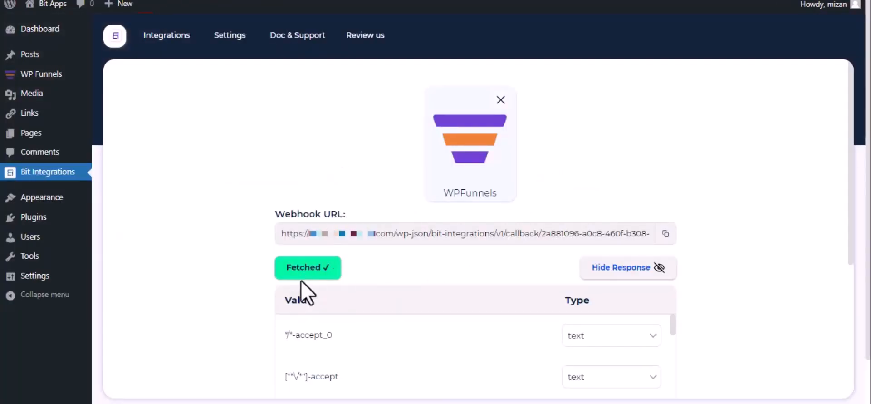
# Set Asana as the action after the fetch, and open Asana's API token page.
pyautogui.scroll(-2, 308, 291)
pyautogui.scroll(-2, 309, 290)
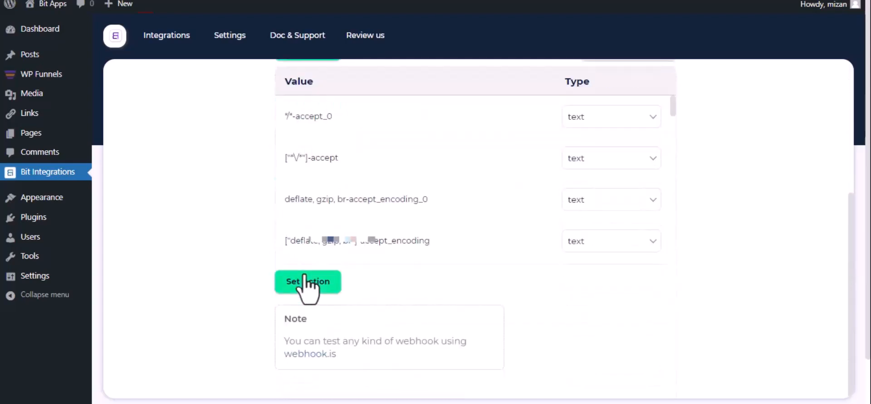
pyautogui.click(307, 279)
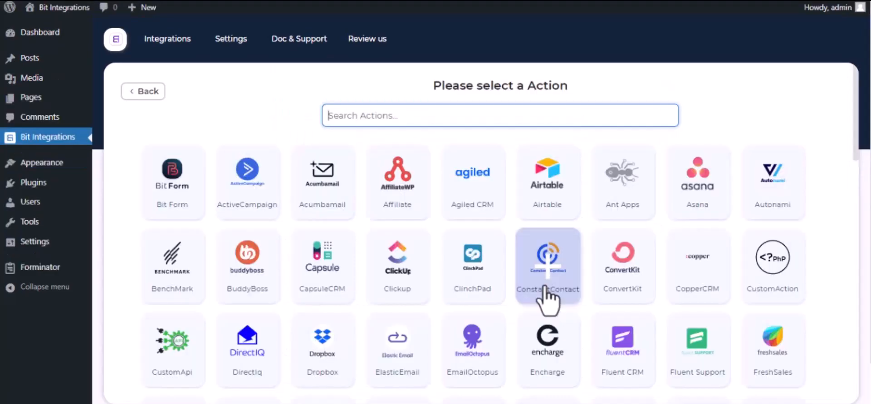
pyautogui.write('asa')
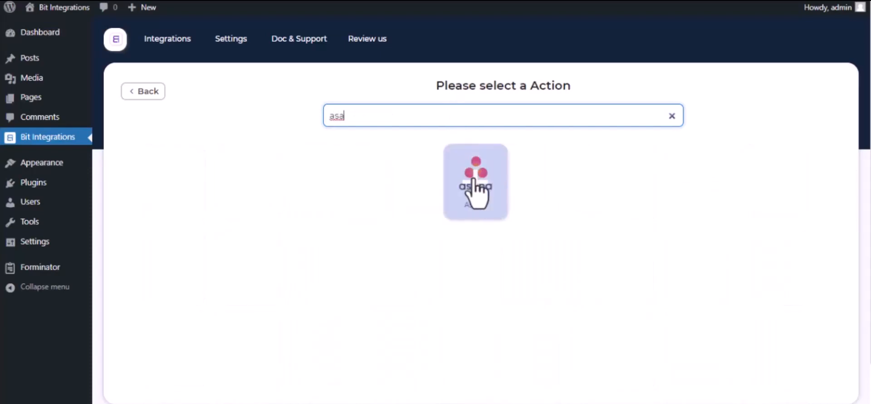
pyautogui.click(475, 186)
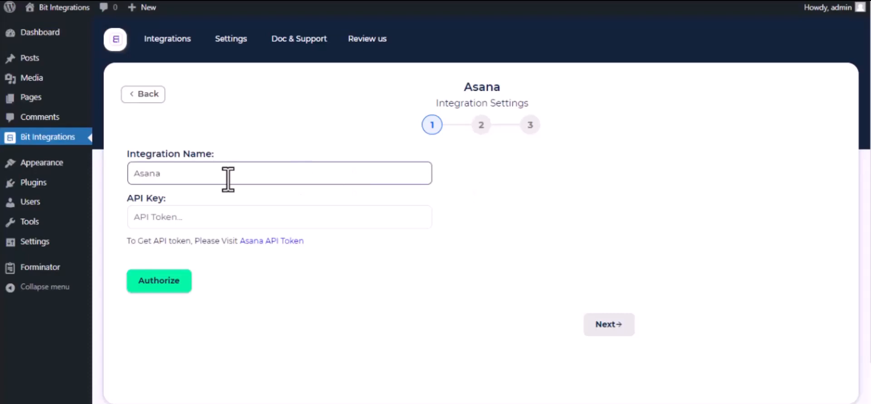
pyautogui.click(245, 242)
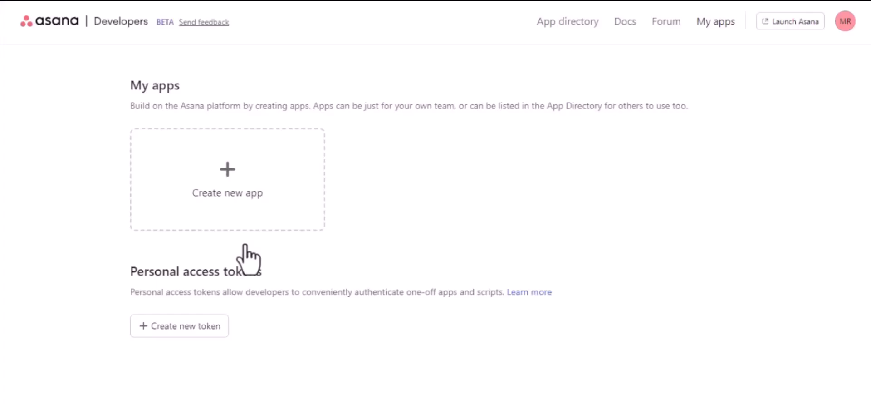
# Create an Asana personal access token named 'Por bit Integrations' and copy its value.
pyautogui.click(208, 331)
pyautogui.click(425, 143)
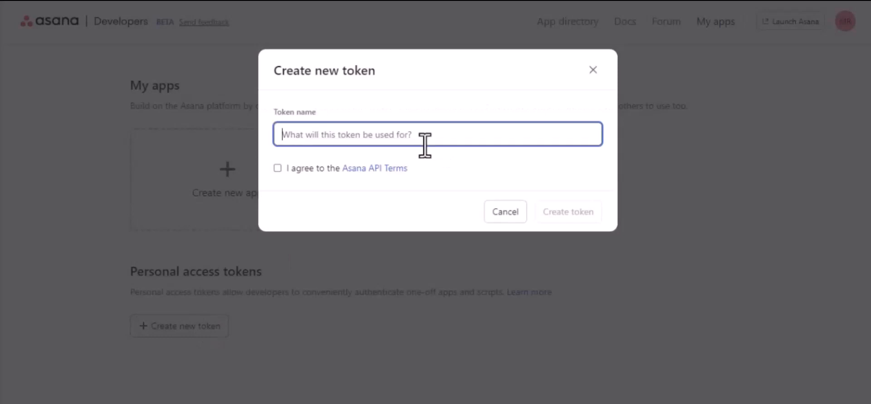
pyautogui.write('P')
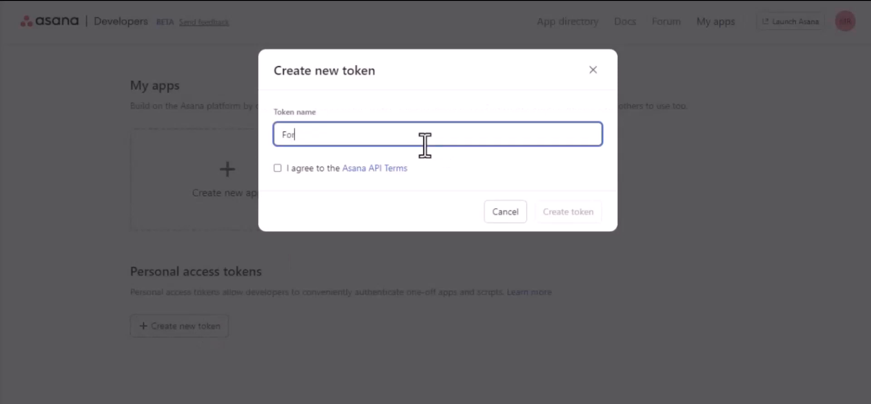
pyautogui.write('or bit Integrations')
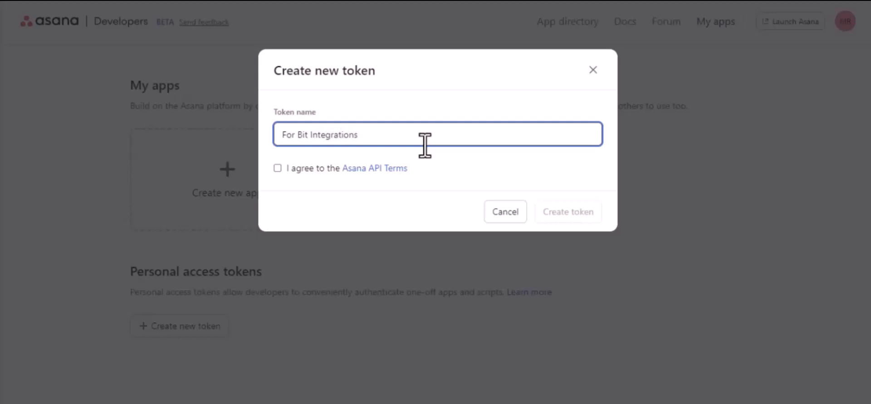
pyautogui.click(277, 168)
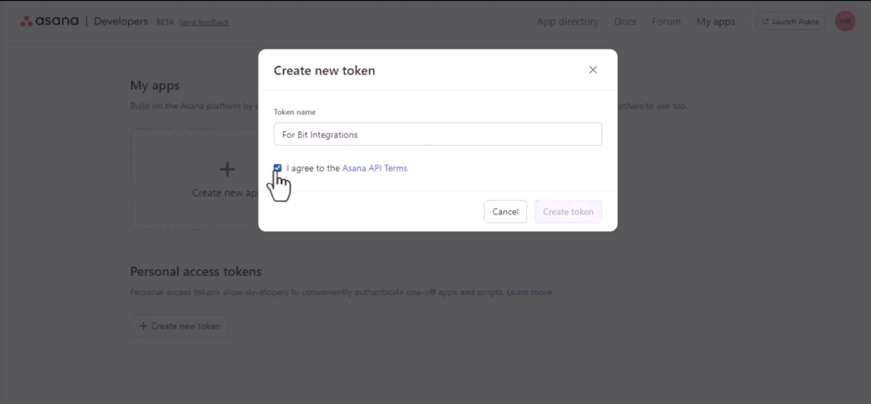
pyautogui.click(561, 224)
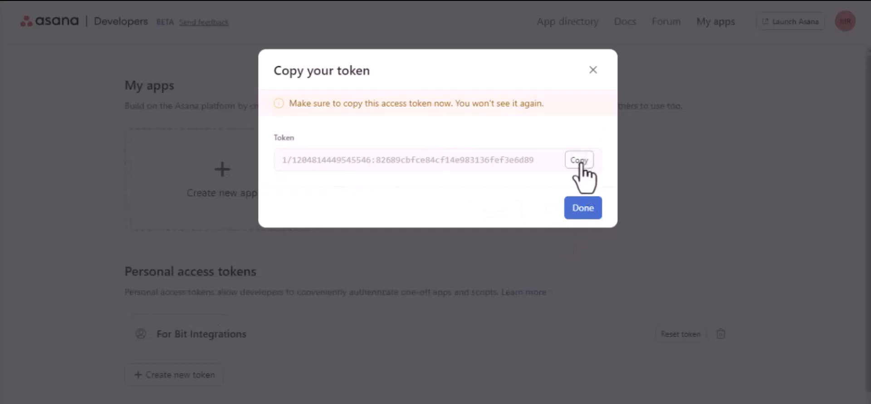
pyautogui.click(576, 161)
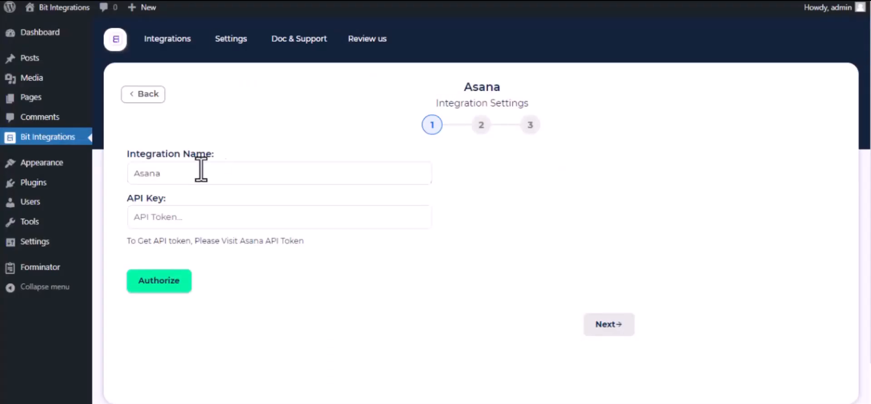
# Paste the Asana token into the API Key field and authorize the connection.
pyautogui.click(190, 217)
pyautogui.hotkey('ctrl', 'v')
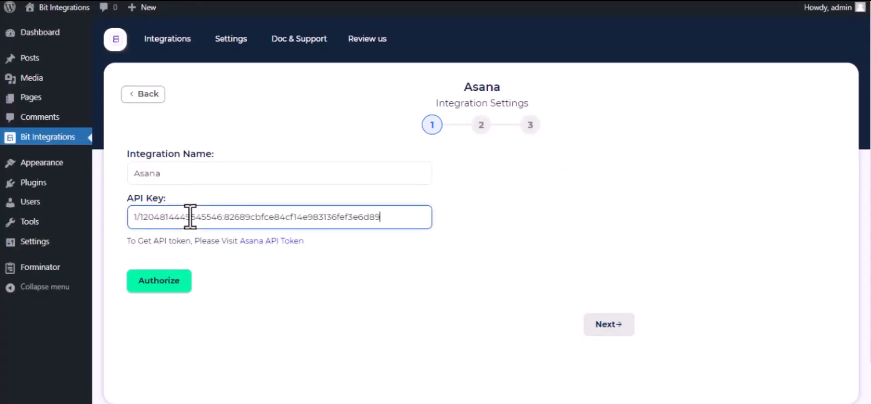
pyautogui.click(152, 283)
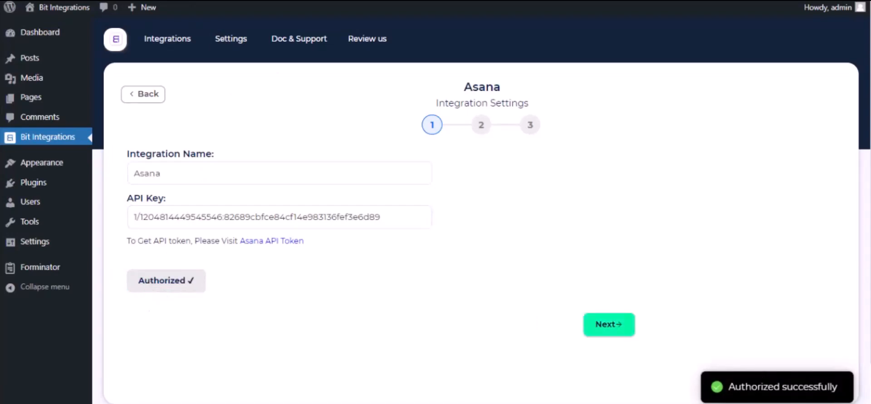
# Set the Asana action to Create Task in the Project Plan project's To do section.
pyautogui.click(626, 333)
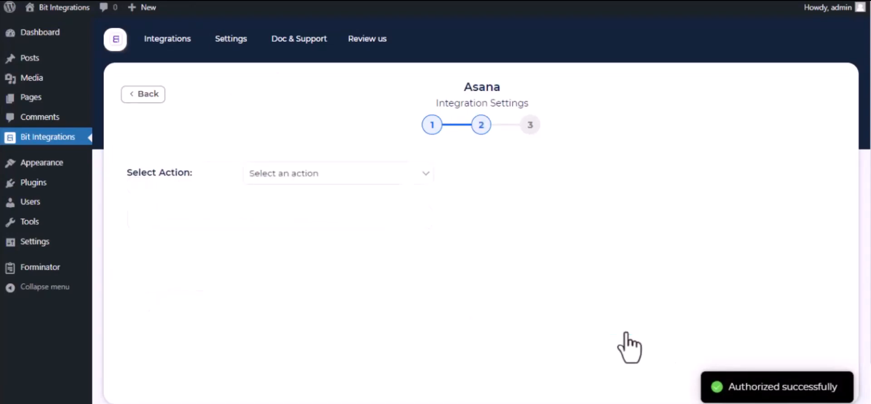
pyautogui.click(313, 174)
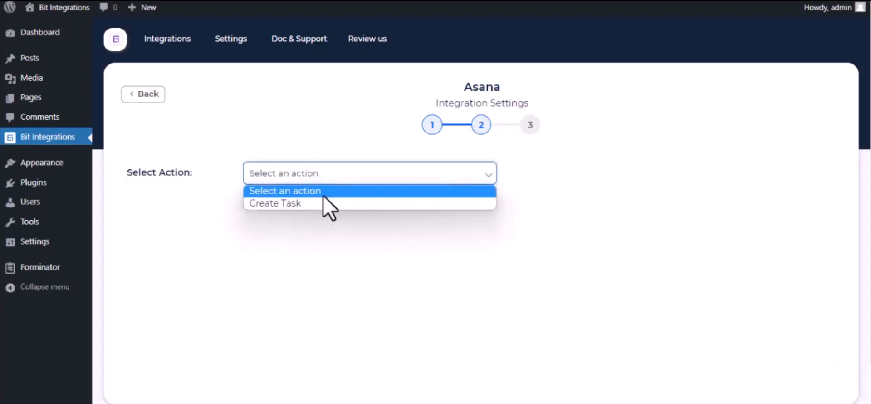
pyautogui.click(325, 204)
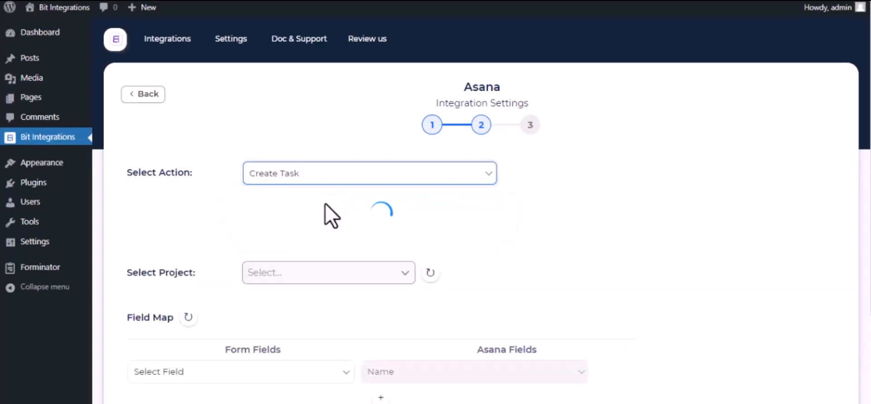
pyautogui.click(327, 204)
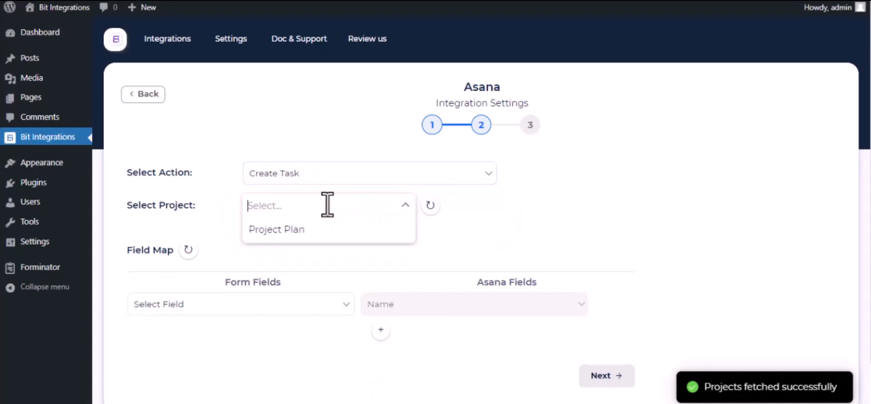
pyautogui.click(306, 229)
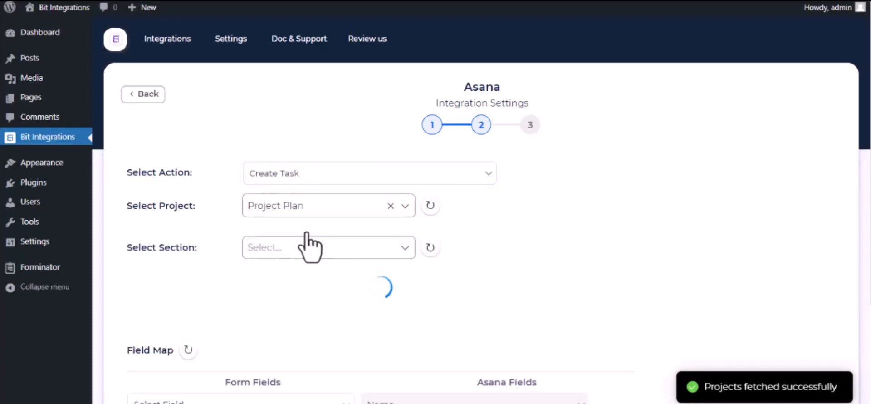
pyautogui.click(307, 248)
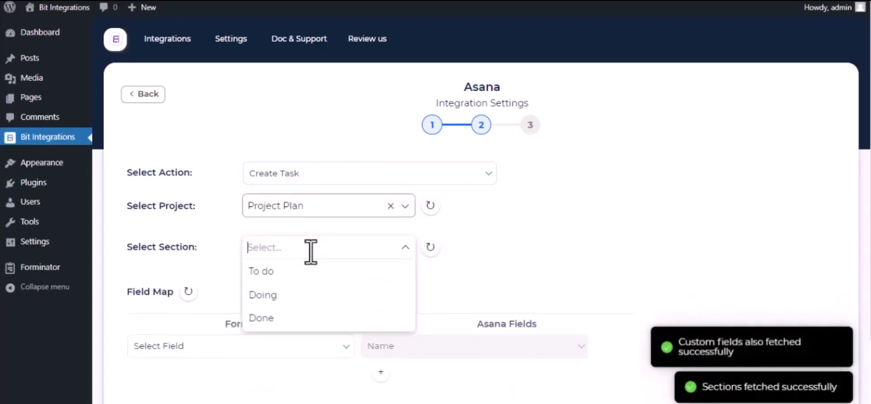
pyautogui.click(299, 272)
pyautogui.scroll(-2, 301, 286)
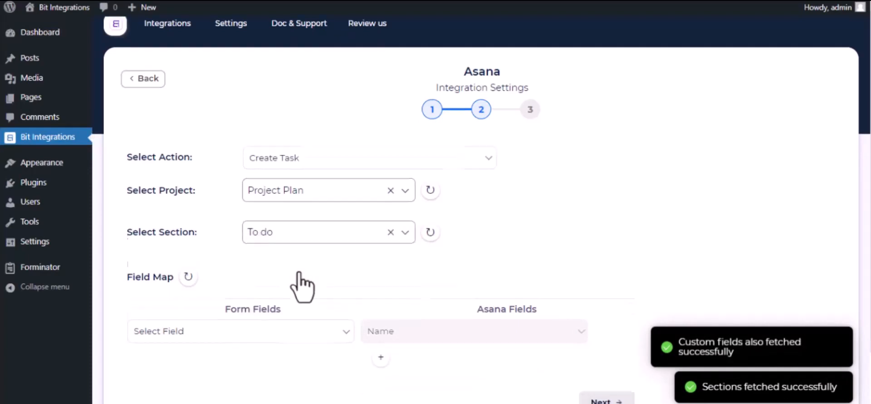
# Map Name-1 to the task Name and Descriptions-1 to Notes, then finish and save.
pyautogui.click(286, 268)
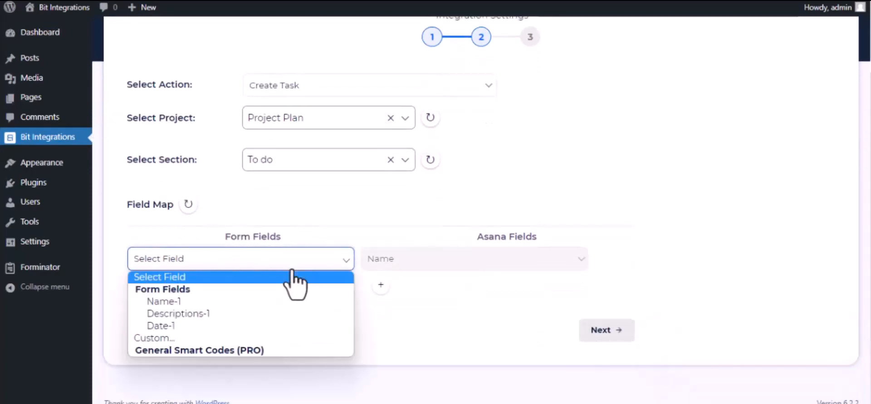
pyautogui.click(259, 301)
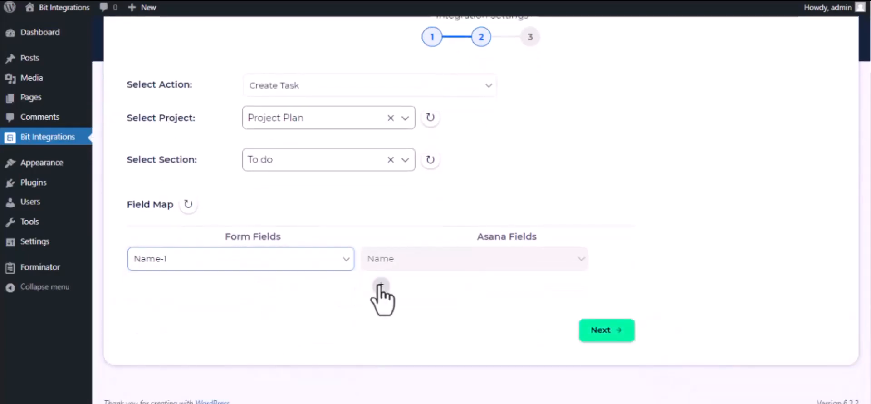
pyautogui.click(381, 285)
pyautogui.click(269, 288)
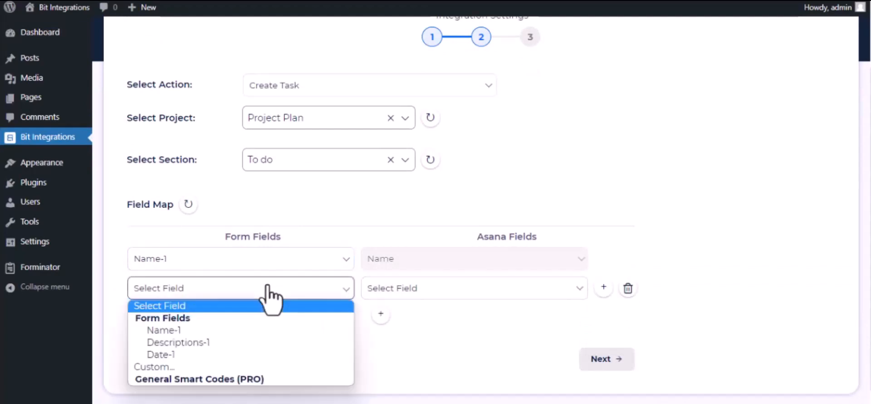
pyautogui.click(249, 343)
pyautogui.click(394, 296)
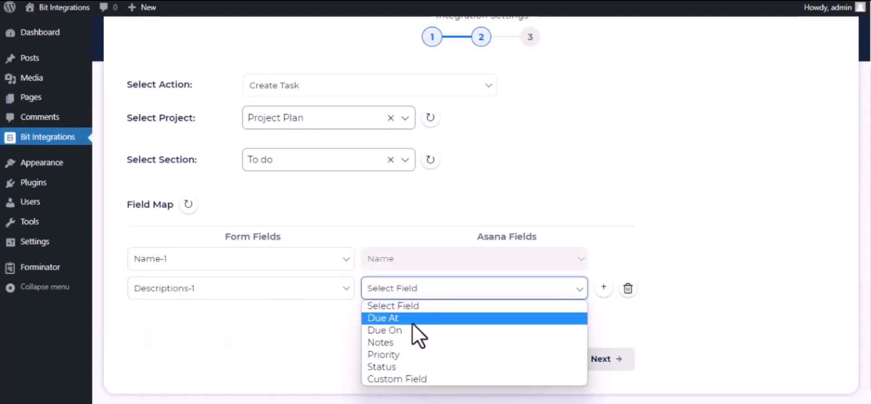
pyautogui.click(419, 343)
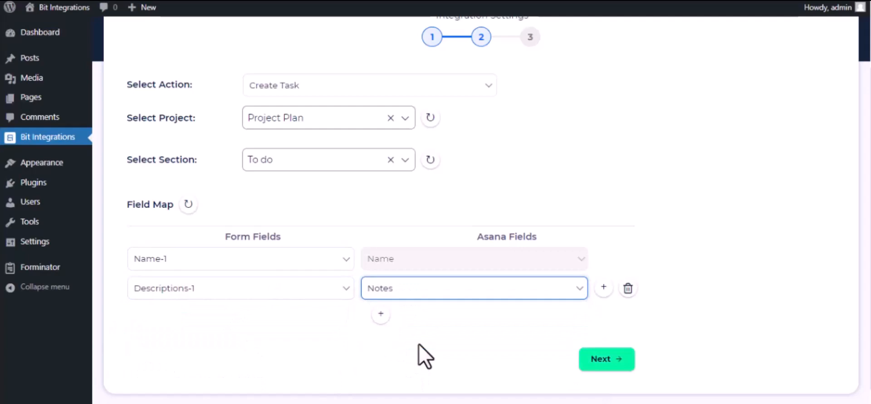
pyautogui.click(614, 358)
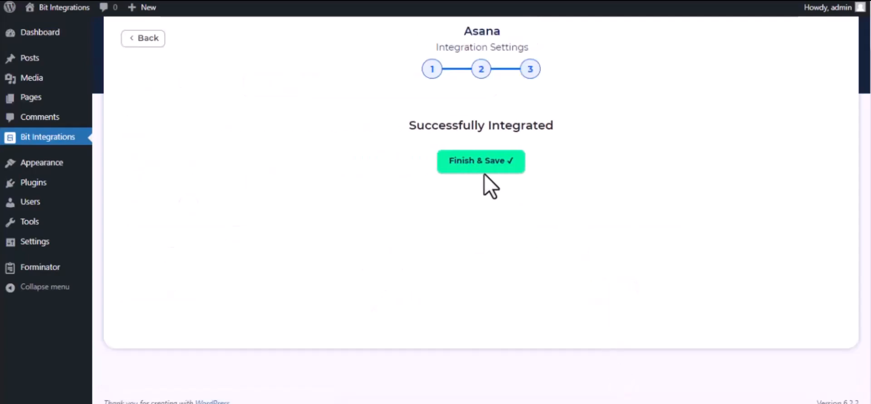
pyautogui.click(474, 164)
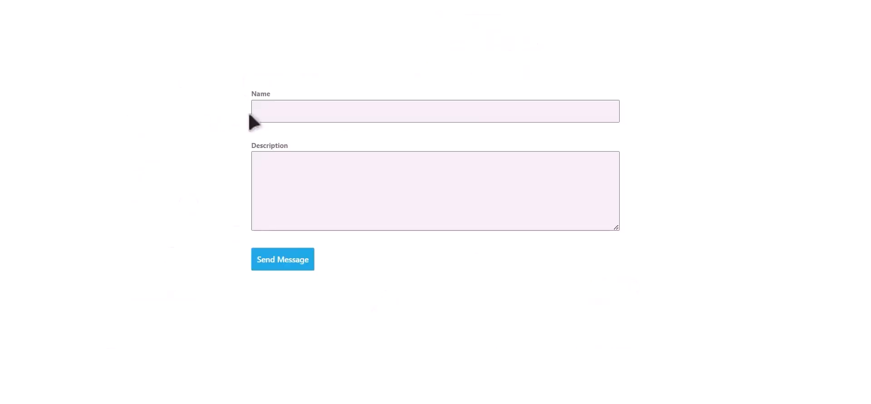
# Submit the form with Name 'Bit Integrations' and the description 'Welcome to Bit Integrations Plugin'.
pyautogui.click(384, 111)
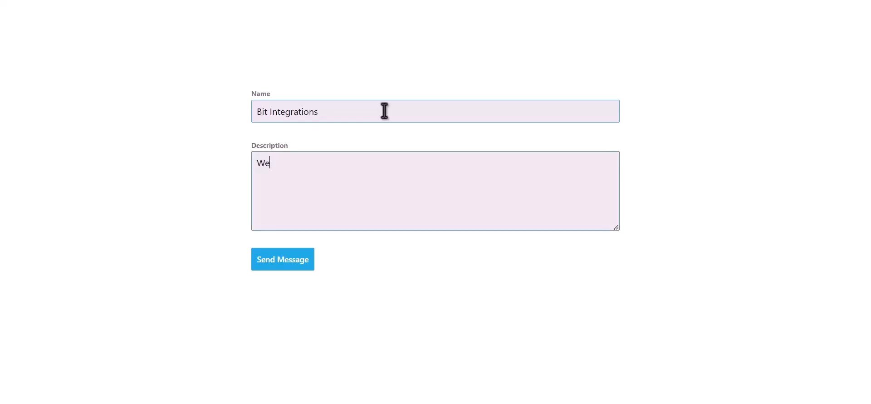
pyautogui.write('ome to Bit Integrat')
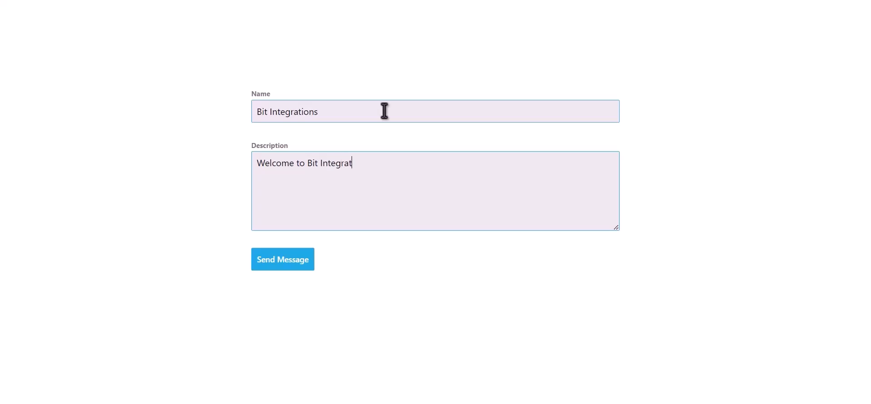
pyautogui.write('ions Plugin')
pyautogui.click(294, 265)
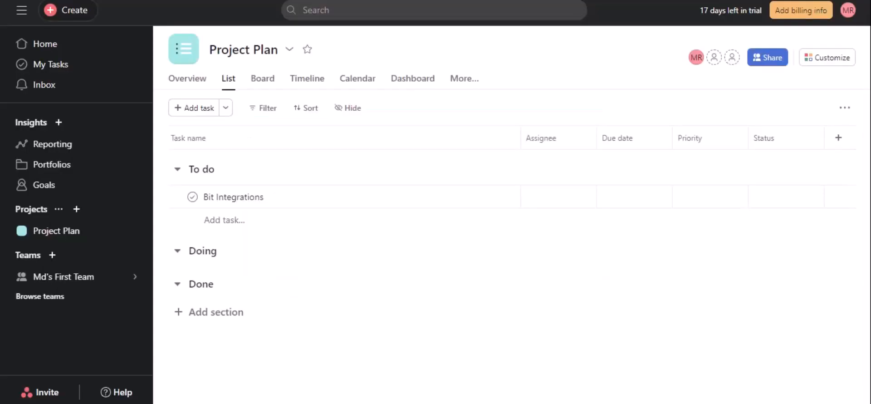
# Open the Bit Integrations task under To do and check its 'Welcome to Bit Integrations Plugin' description.
pyautogui.click(328, 194)
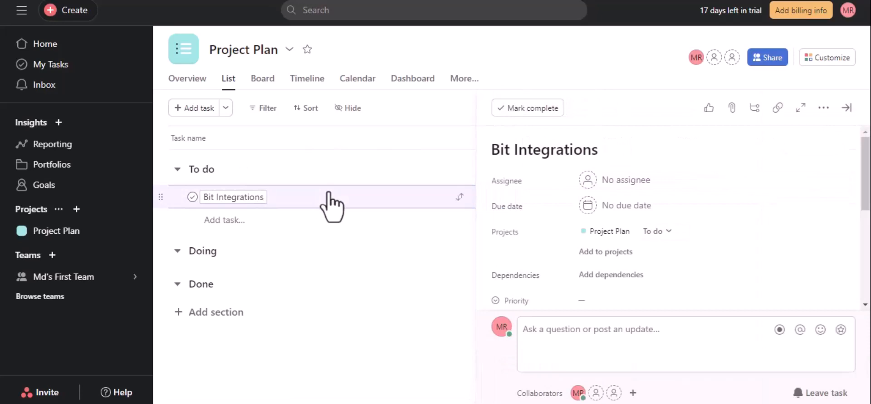
pyautogui.scroll(-1, 665, 238)
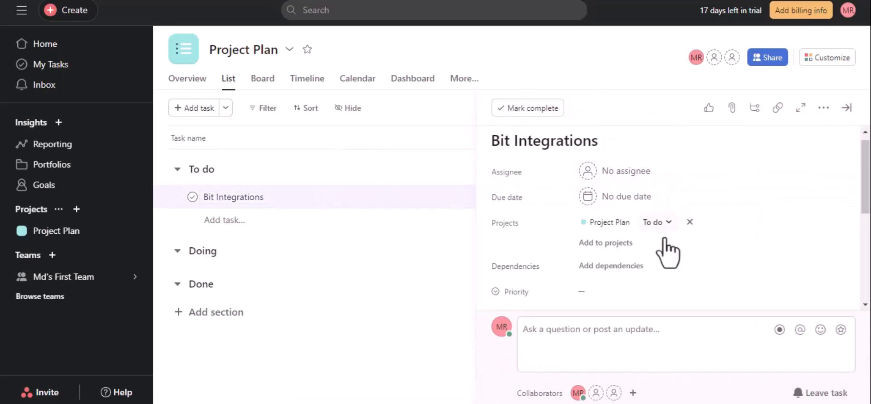
pyautogui.scroll(-5, 669, 252)
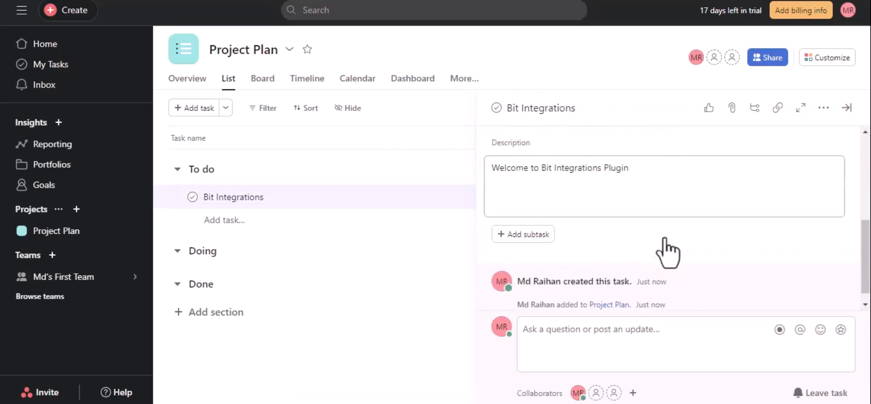
pyautogui.scroll(-1, 586, 178)
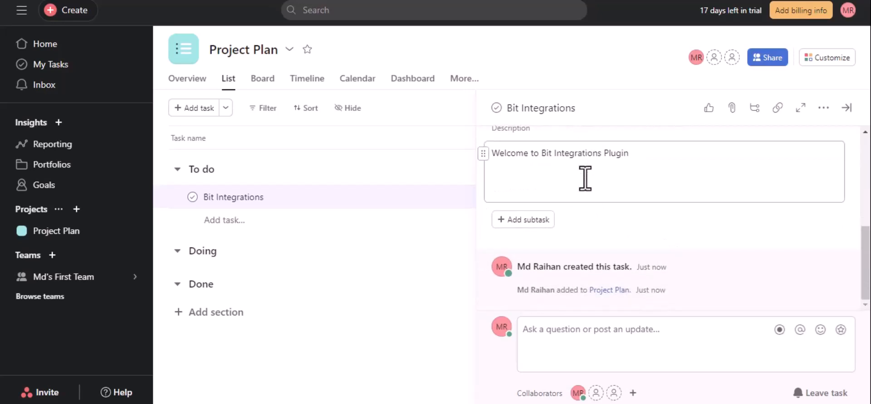
pyautogui.scroll(5, 595, 220)
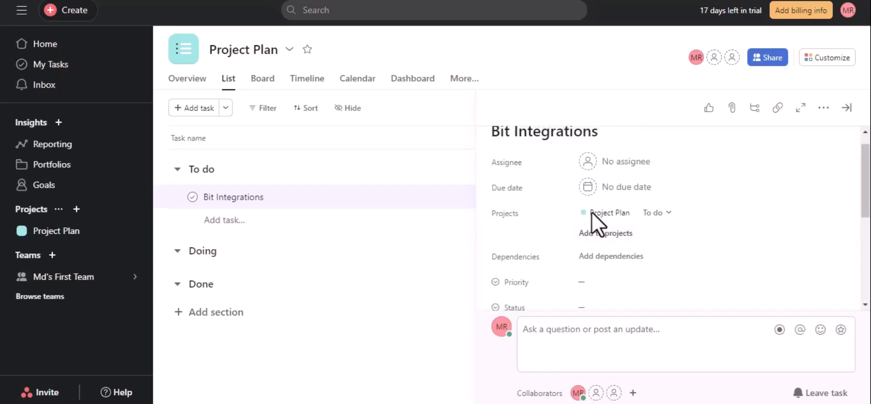